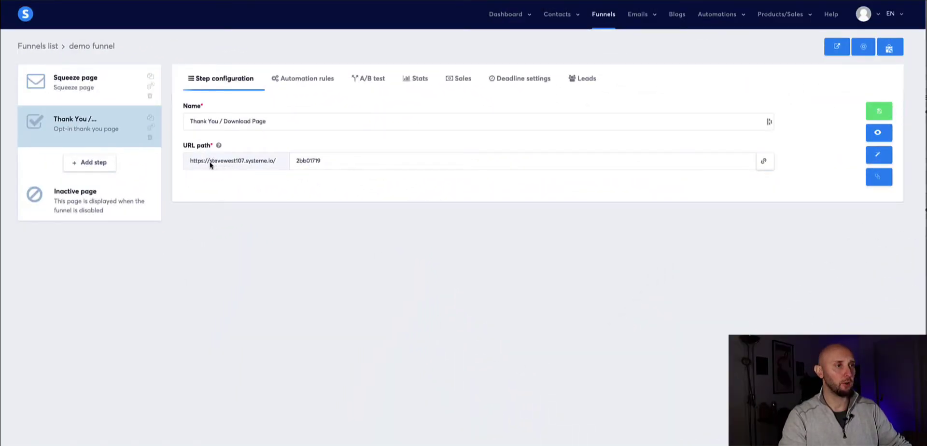
# - Examine the URL path of the Thank You / Download Page step, including its default systeme.io address
pyautogui.moveTo(210, 164); pyautogui.dragTo(275, 163)
pyautogui.click(225, 167)
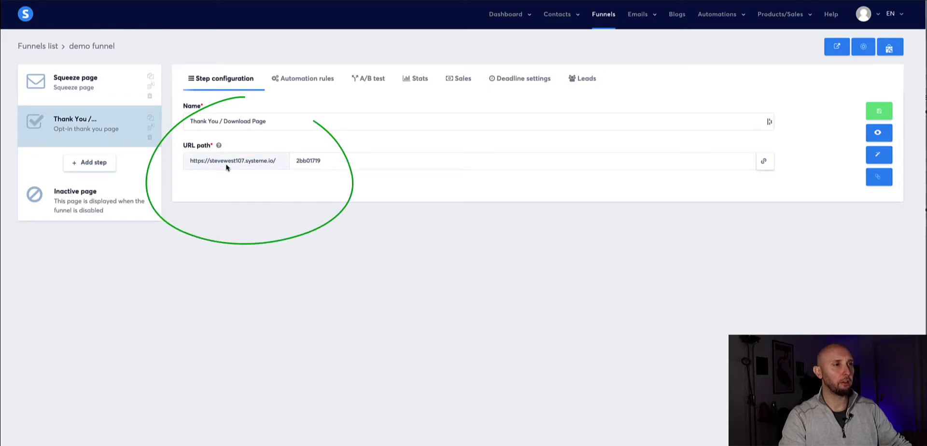
pyautogui.doubleClick(243, 163)
pyautogui.click(248, 164)
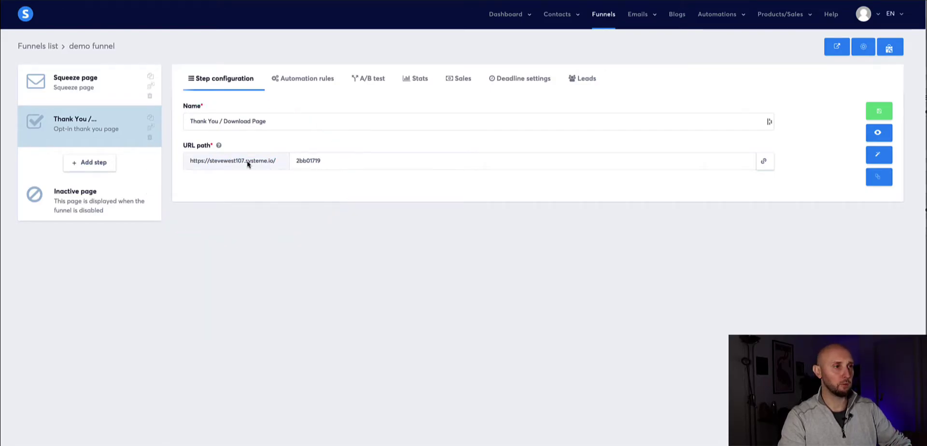
pyautogui.moveTo(244, 164); pyautogui.dragTo(295, 163)
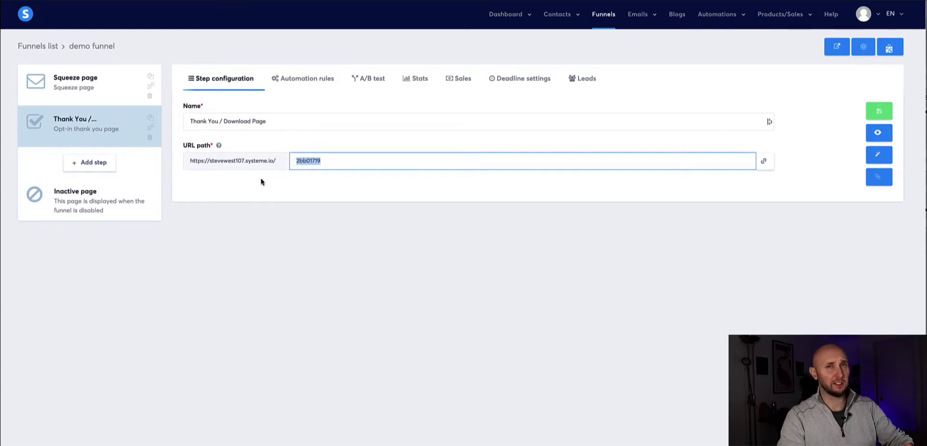
pyautogui.click(219, 259)
# - Open the custom domains settings of the account and start adding a new domain
pyautogui.click(867, 12)
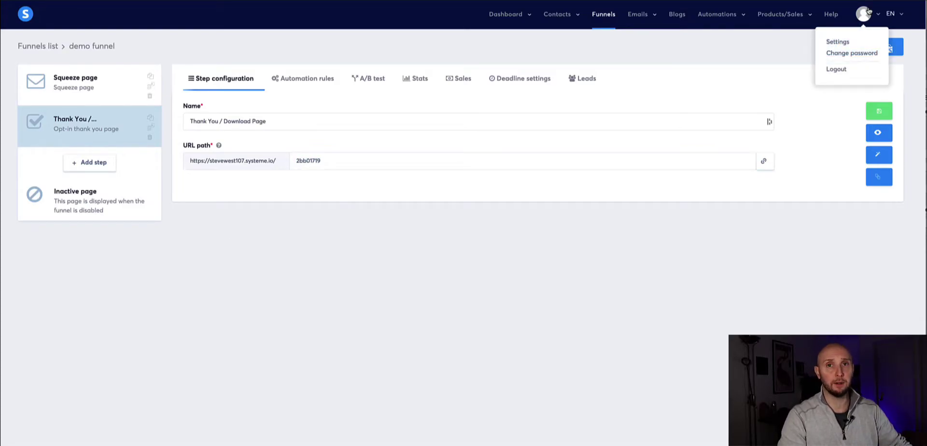
pyautogui.click(838, 42)
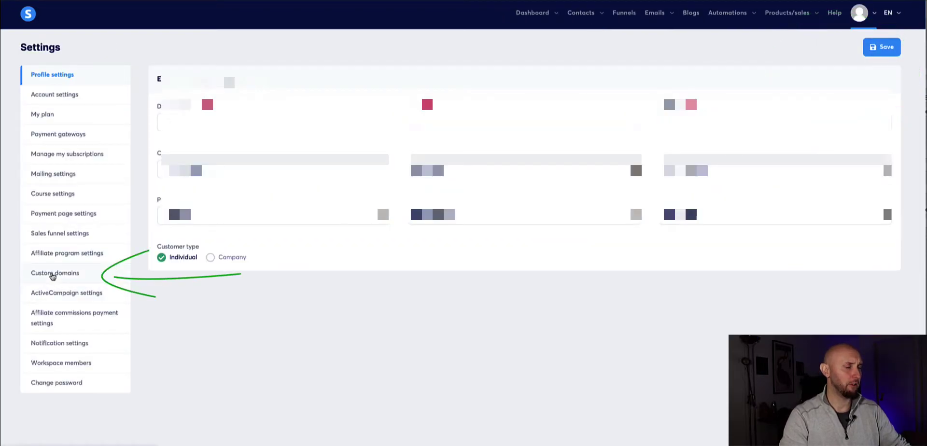
pyautogui.click(53, 273)
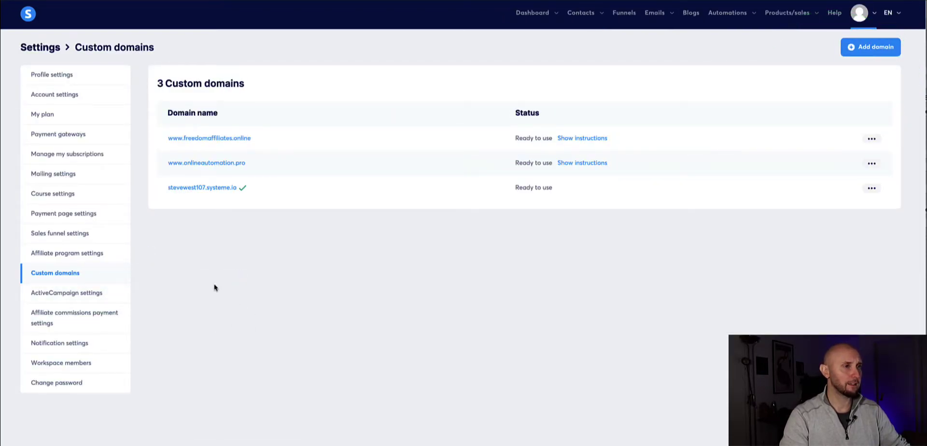
pyautogui.click(865, 47)
pyautogui.click(376, 227)
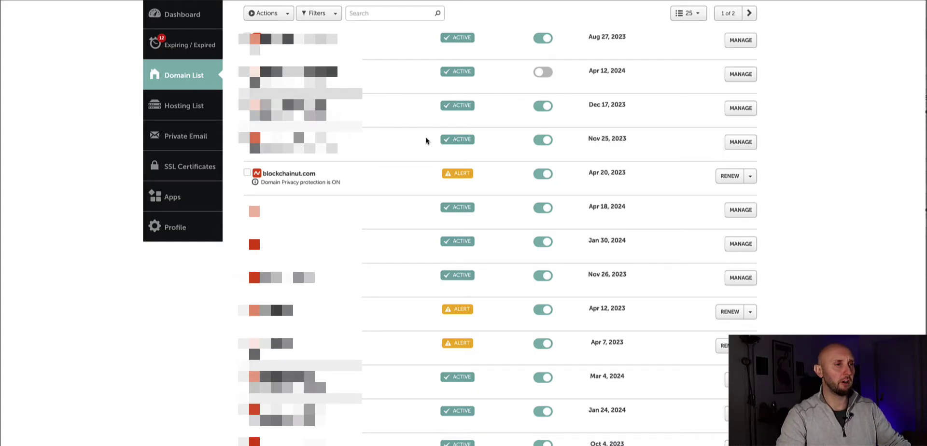
# - In Namecheap, open the advanced DNS settings of blockchainut.com from the domain list
pyautogui.moveTo(321, 174); pyautogui.dragTo(264, 179)
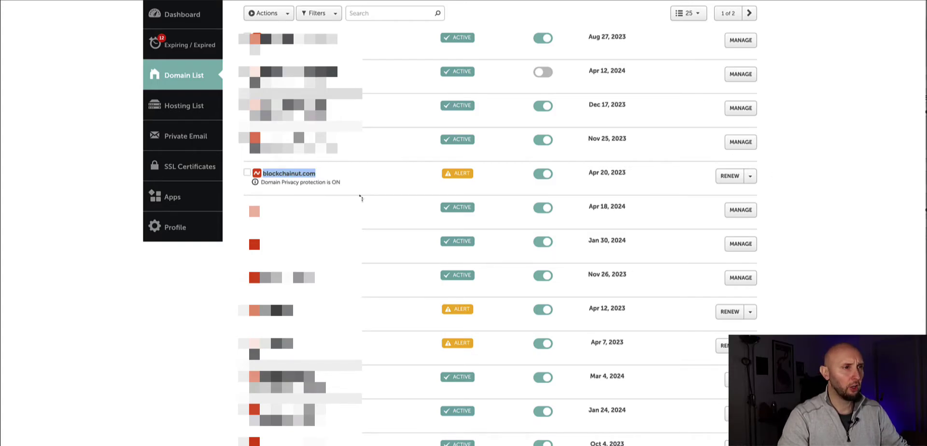
pyautogui.click(749, 176)
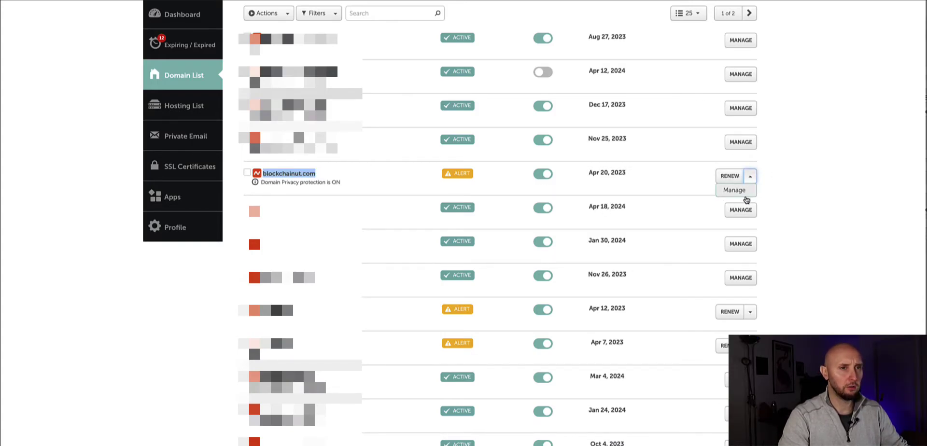
pyautogui.click(734, 194)
pyautogui.click(606, 152)
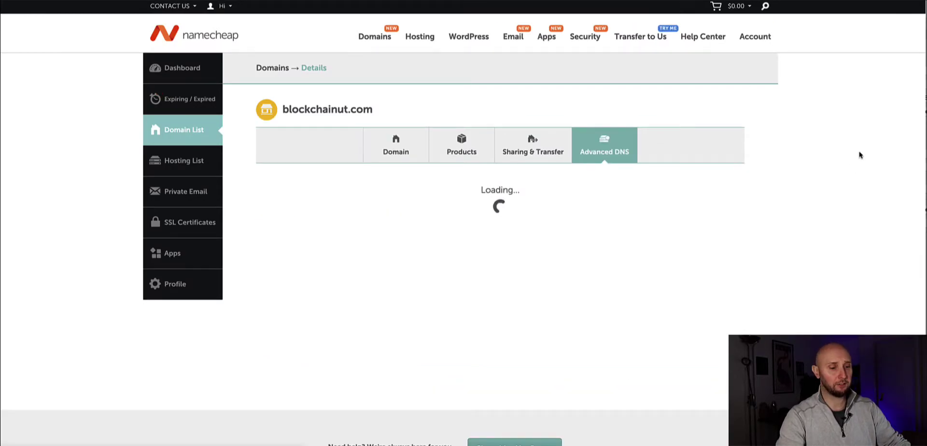
pyautogui.scroll(-1, 802, 178)
pyautogui.scroll(-2, 803, 178)
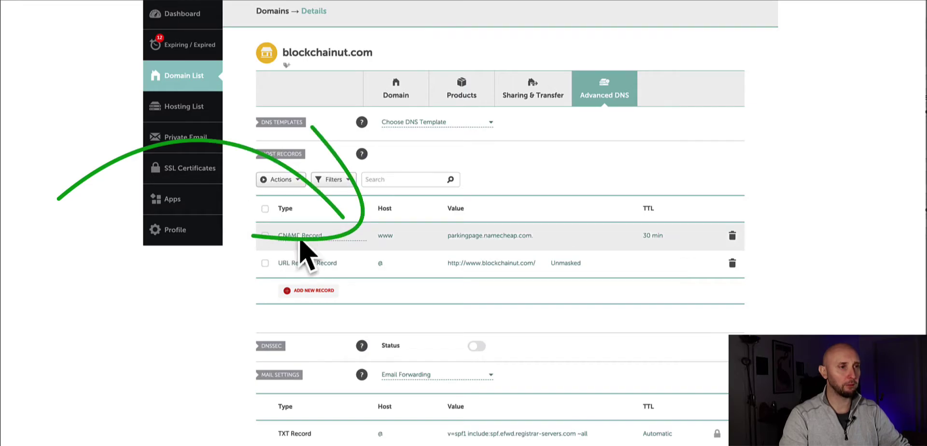
# - Delete the existing CNAME and URL Redirect host records of blockchainut.com
pyautogui.moveTo(448, 236); pyautogui.dragTo(541, 243)
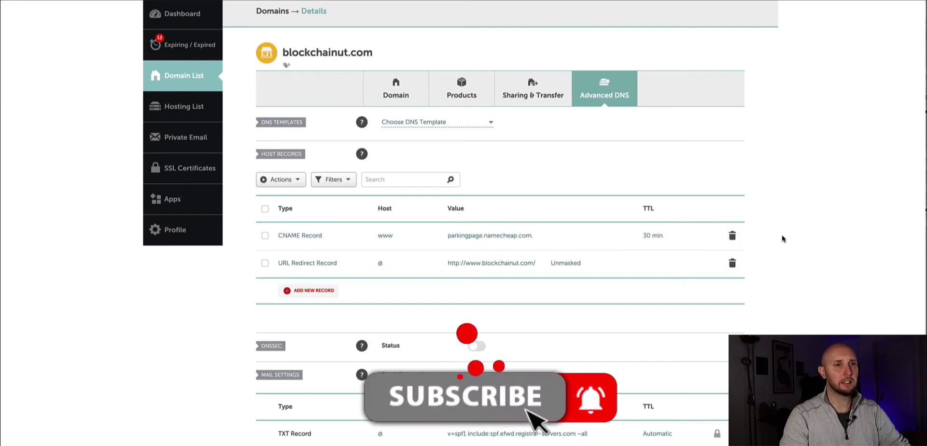
pyautogui.click(732, 235)
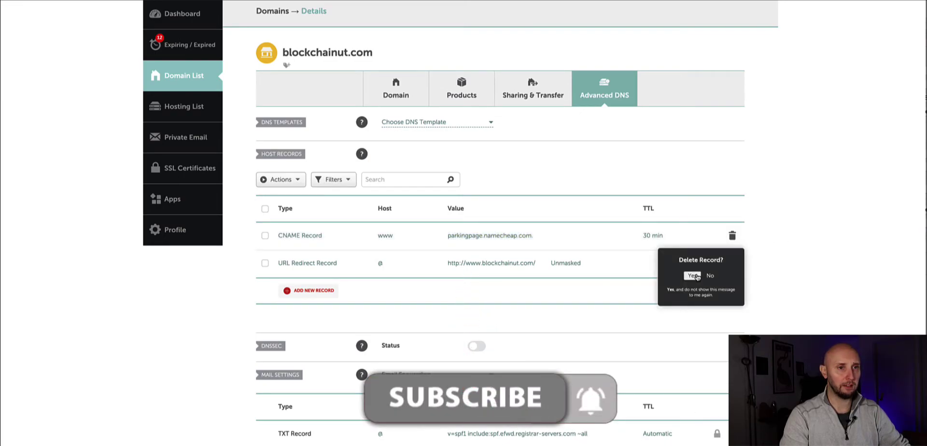
pyautogui.click(697, 275)
pyautogui.click(732, 236)
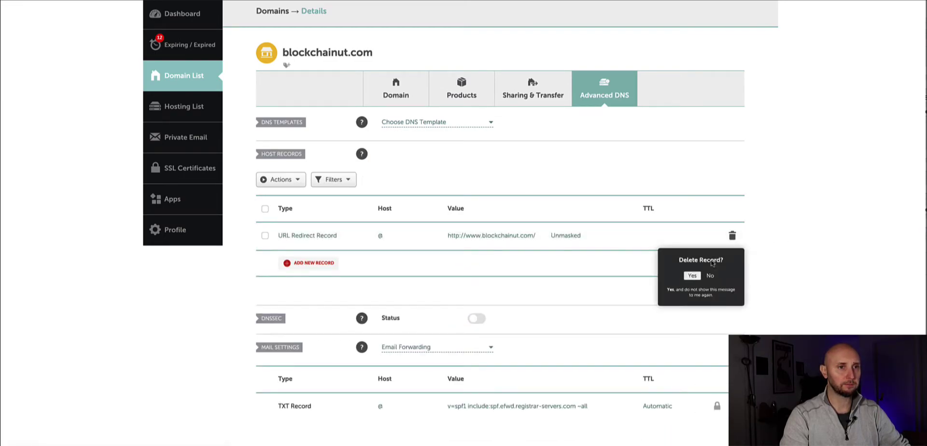
pyautogui.click(693, 277)
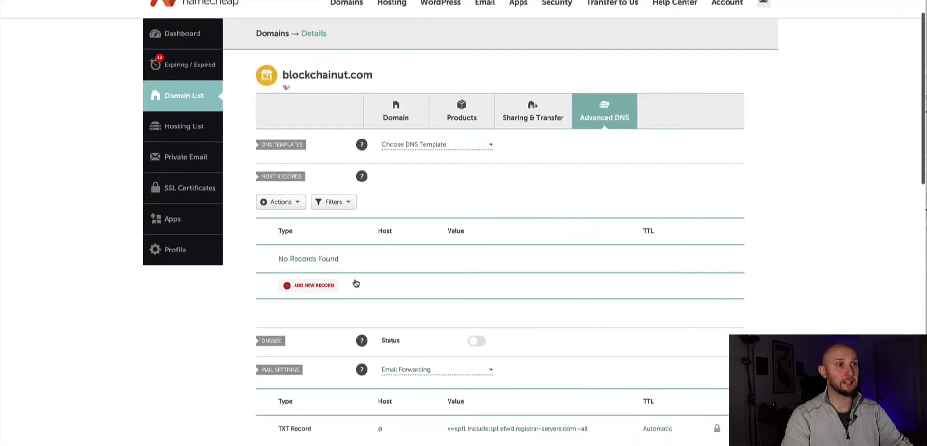
# - Start a new host record for blockchainut.com with the type CNAME Record
pyautogui.click(304, 288)
pyautogui.scroll(-3, 304, 289)
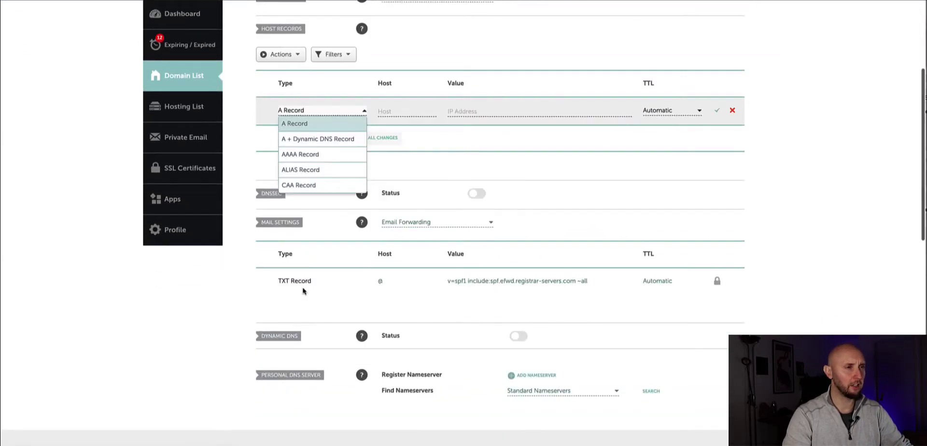
pyautogui.scroll(1, 304, 167)
pyautogui.scroll(-2, 302, 163)
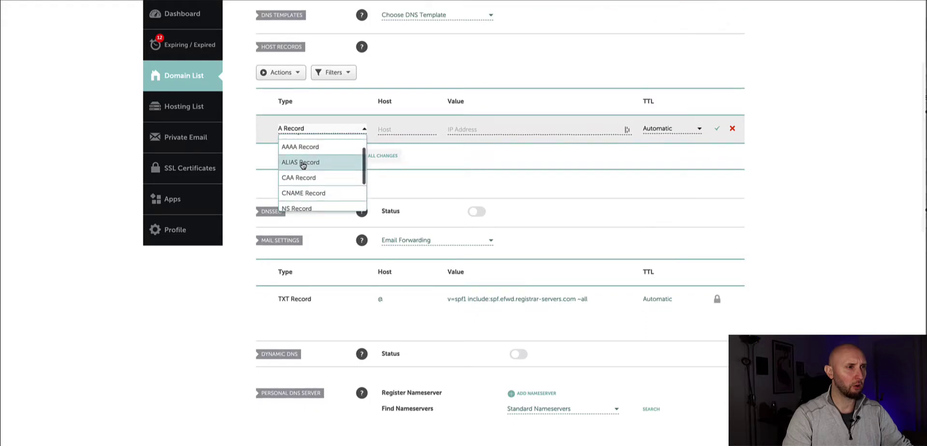
pyautogui.click(309, 172)
pyautogui.scroll(1, 385, 142)
pyautogui.scroll(3, 386, 143)
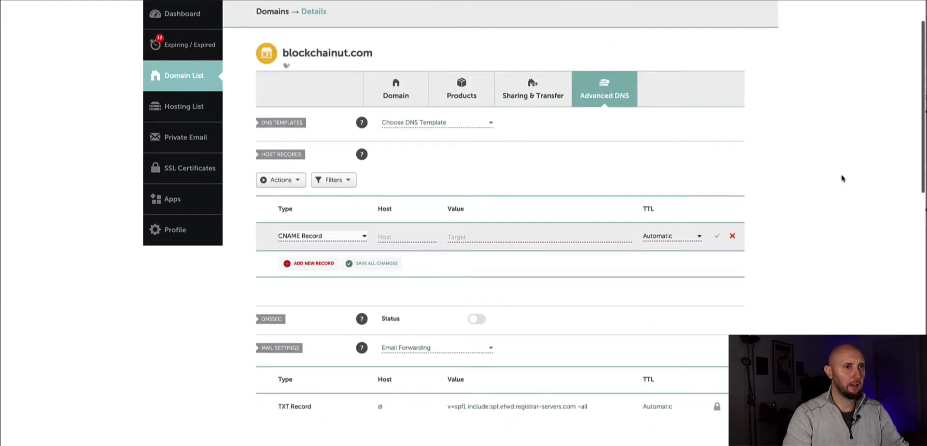
pyautogui.moveTo(373, 96); pyautogui.dragTo(282, 96)
pyautogui.hotkey('ctrl', 'c')
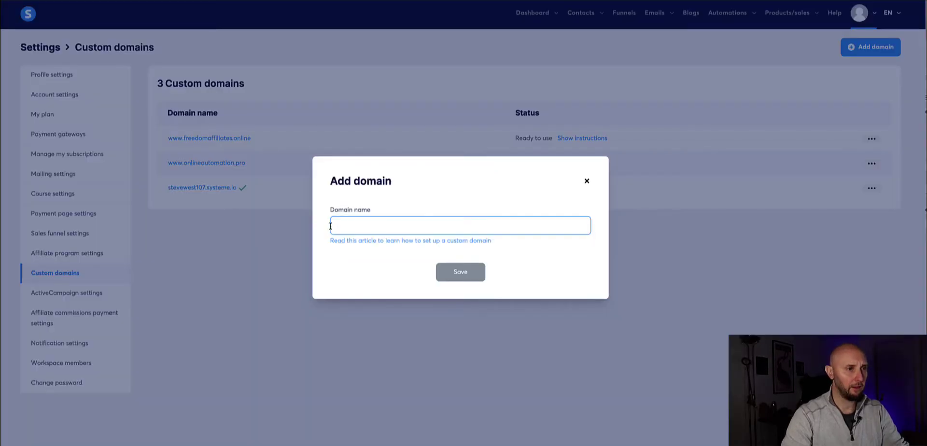
pyautogui.write('www')
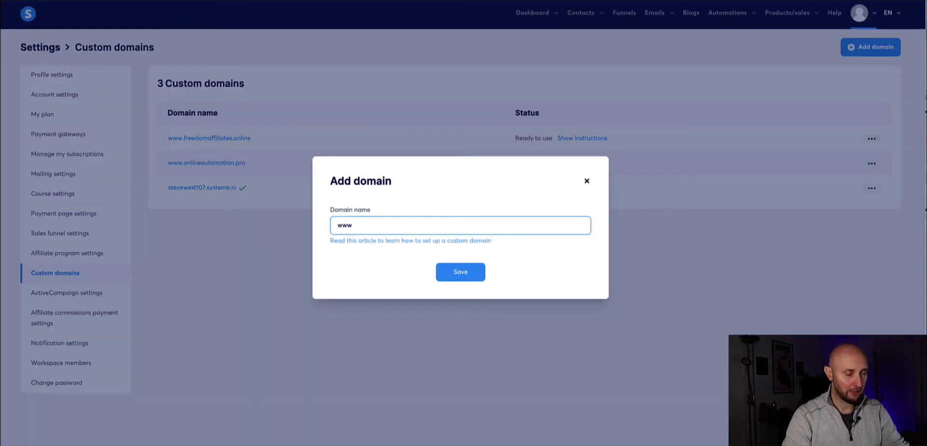
pyautogui.write('.')
pyautogui.hotkey('ctrl', 'v')
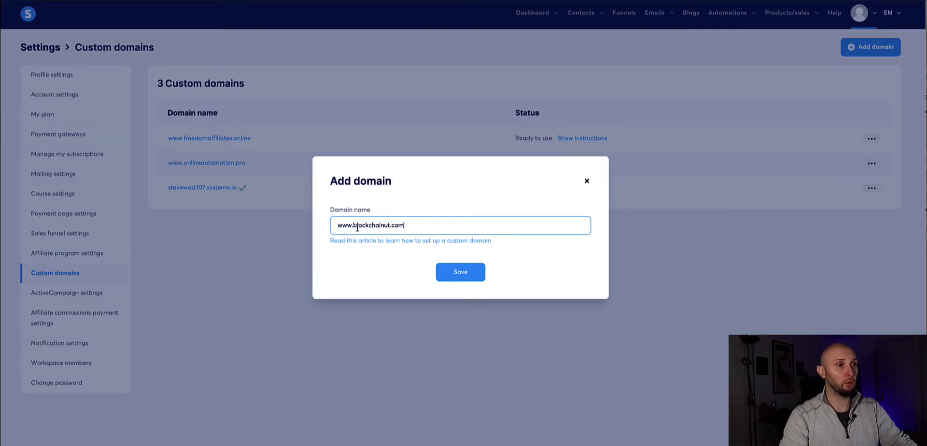
pyautogui.moveTo(354, 226); pyautogui.dragTo(333, 233)
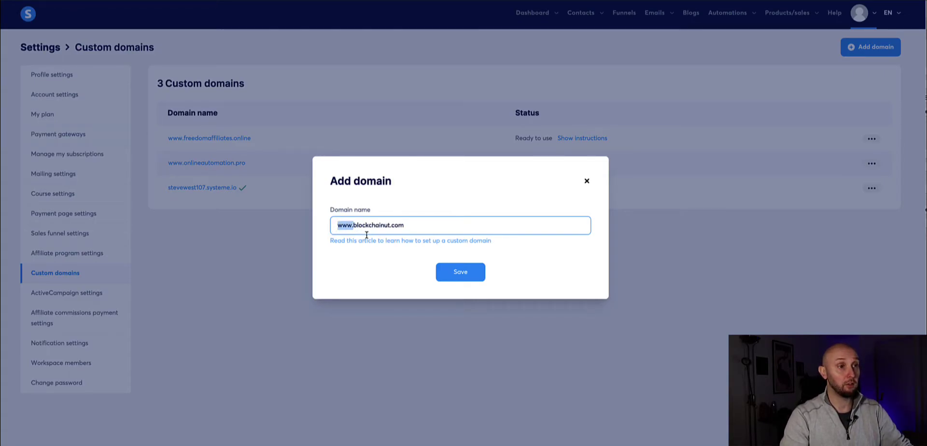
pyautogui.click(466, 272)
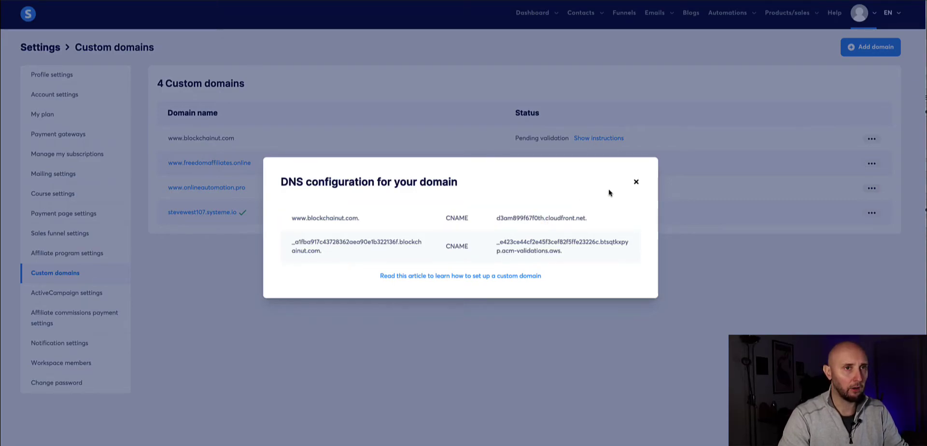
# - Check the first CNAME entry in the Systeme.io DNS configuration and enter www as the host of the new Namecheap record
pyautogui.hotkey('ctrl', 'Tab')
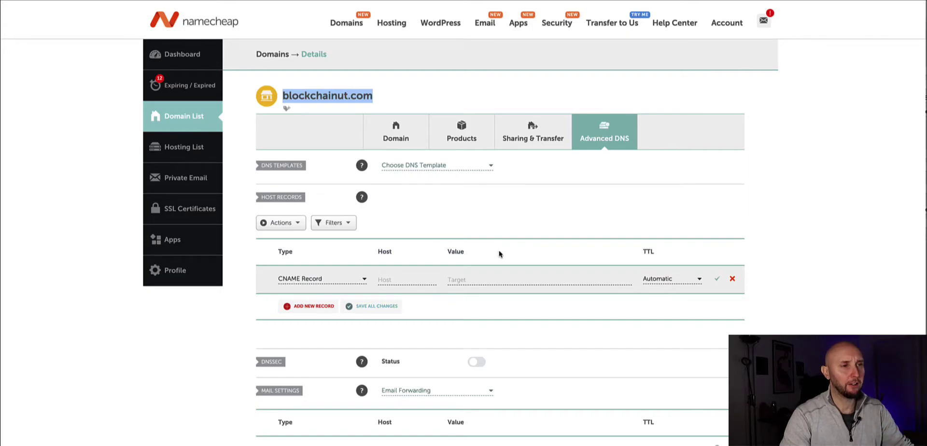
pyautogui.scroll(-1, 435, 259)
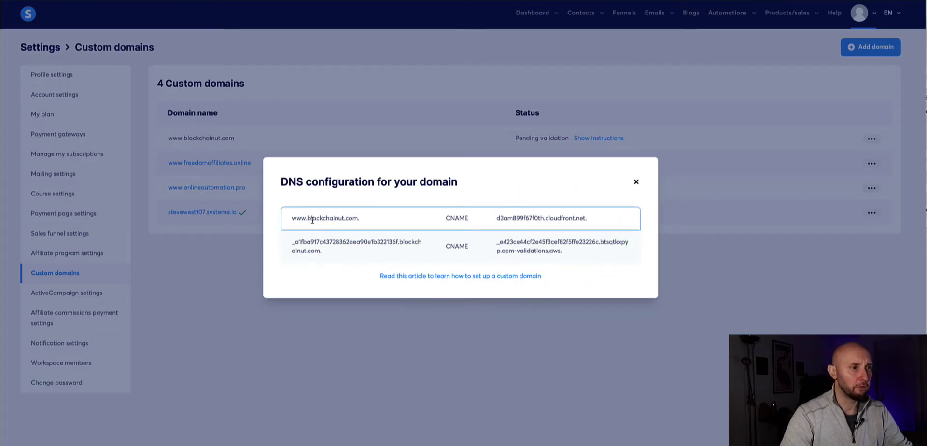
pyautogui.moveTo(304, 220); pyautogui.dragTo(291, 223)
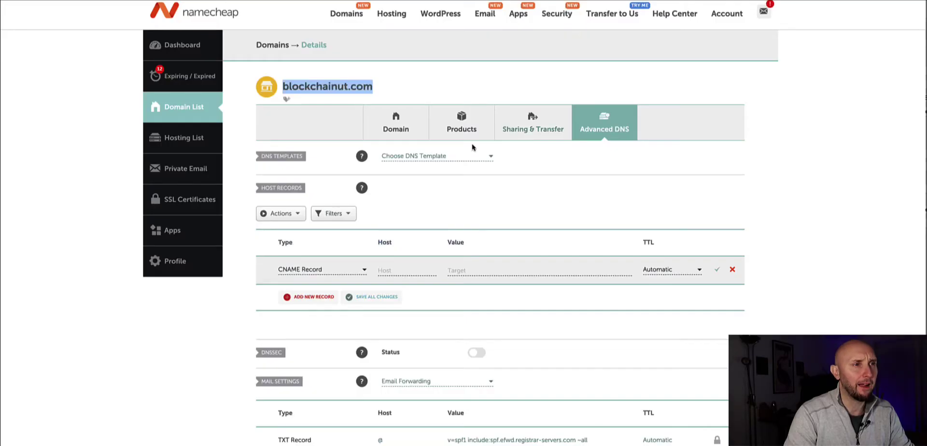
pyautogui.scroll(-1, 400, 249)
pyautogui.click(401, 249)
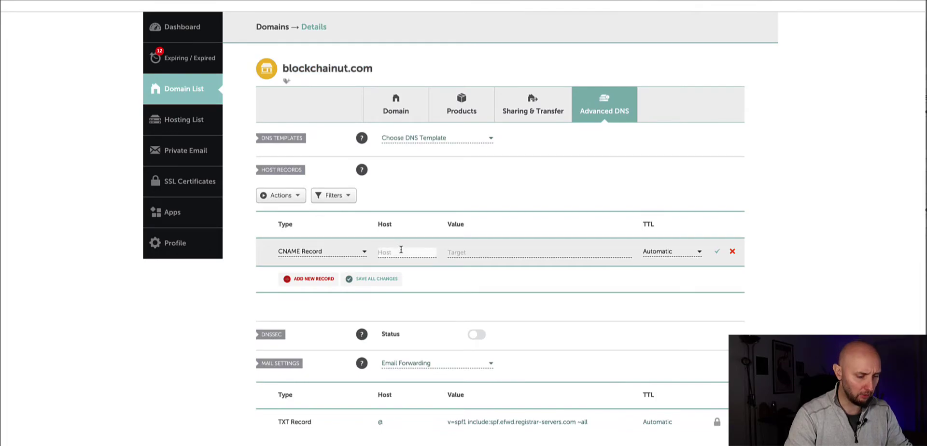
pyautogui.write('www')
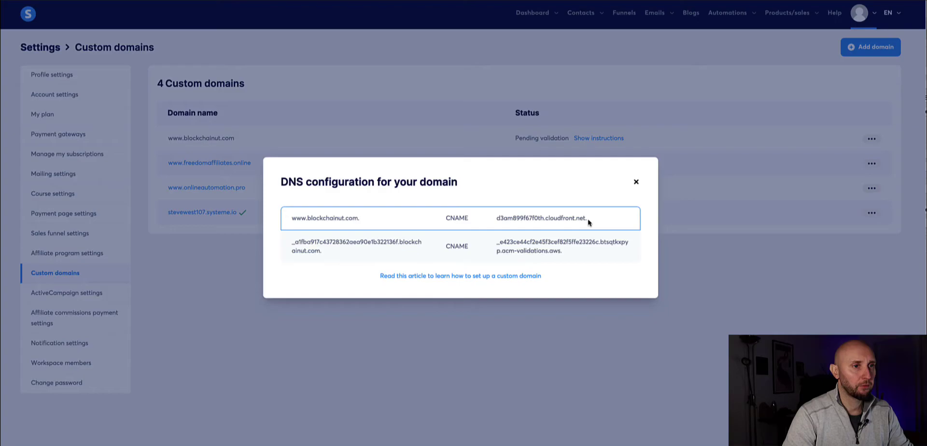
# - Copy the target d3am899f67f0th.cloudfront.net. with its trailing dot from Systeme.io into the www CNAME record's value in Namecheap and save the record
pyautogui.moveTo(588, 219); pyautogui.dragTo(491, 222)
pyautogui.click(590, 223)
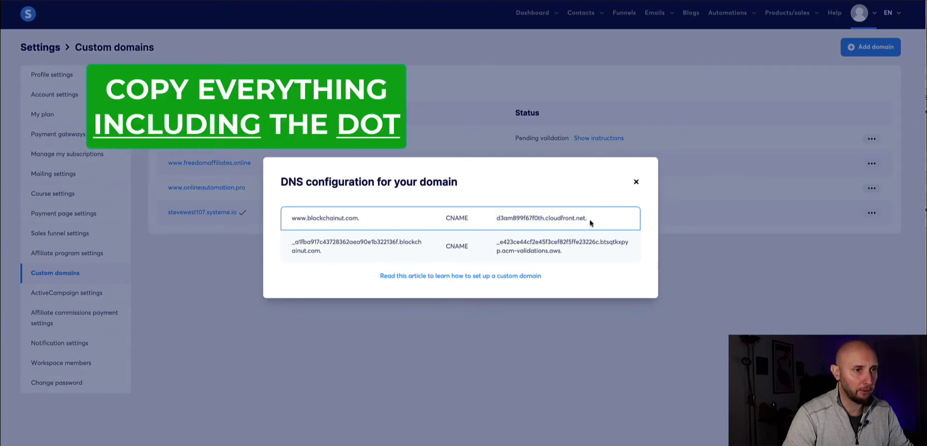
pyautogui.moveTo(588, 220); pyautogui.dragTo(502, 219)
pyautogui.hotkey('ctrl', 'c')
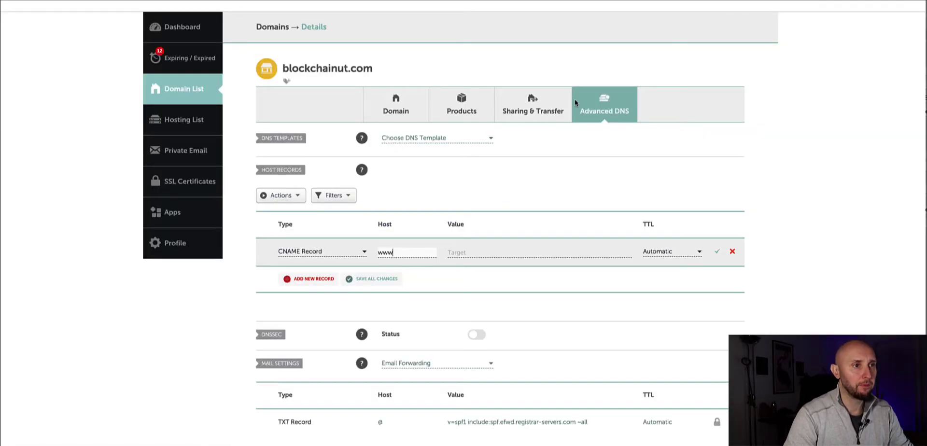
pyautogui.click(475, 255)
pyautogui.hotkey('ctrl', 'v')
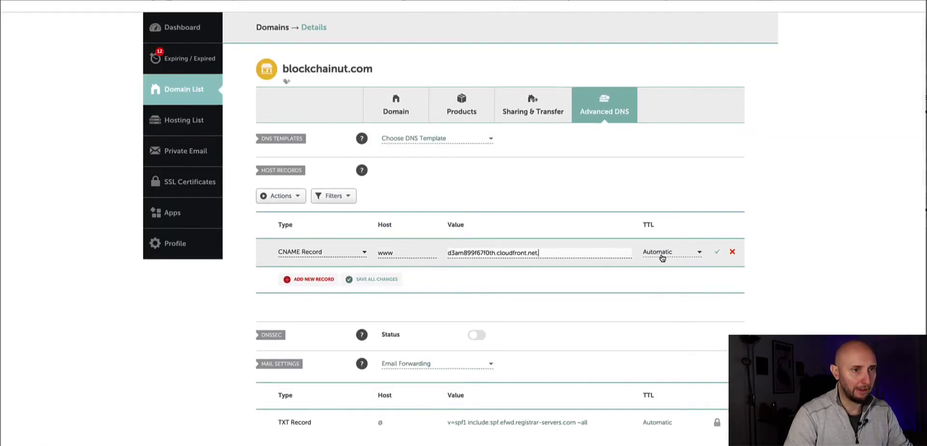
pyautogui.click(715, 253)
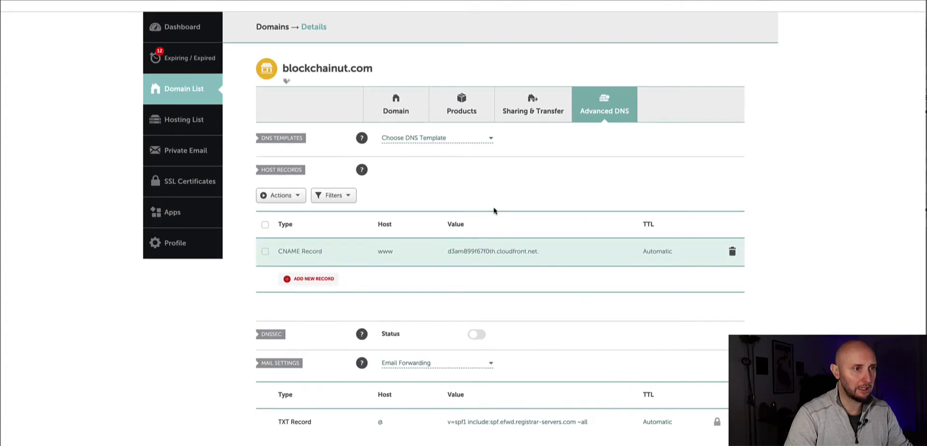
# - Add a second host record for blockchainut.com with the type CNAME Record
pyautogui.scroll(-1, 424, 230)
pyautogui.click(320, 242)
pyautogui.scroll(-3, 408, 167)
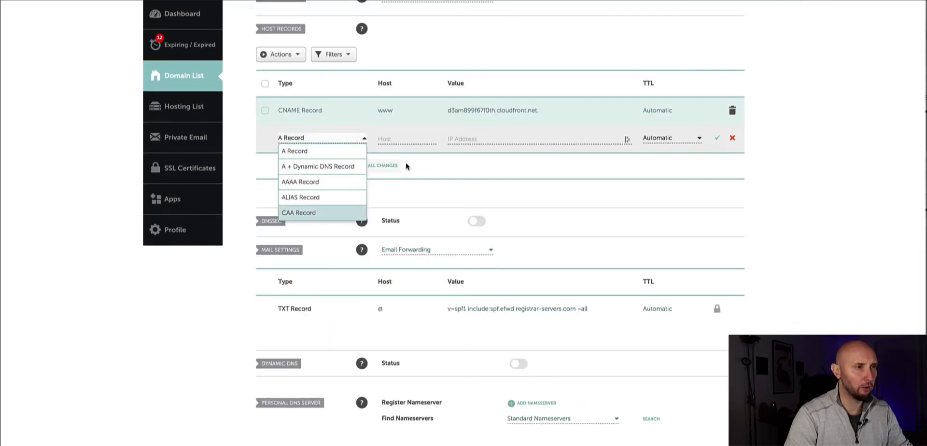
pyautogui.scroll(-2, 303, 172)
pyautogui.click(303, 175)
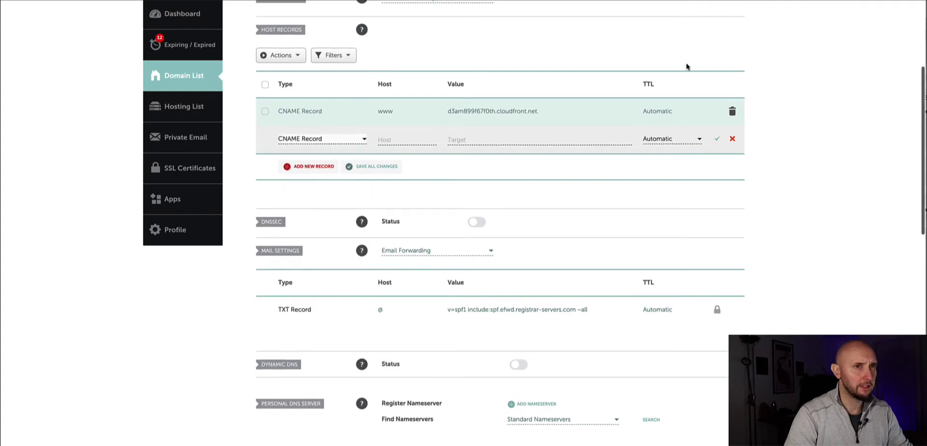
# - Copy the second CNAME entry's host prefix from Systeme.io, without .blockchainut.com and its dots, into the new record's host in Namecheap
pyautogui.hotkey('alt', 'Tab')
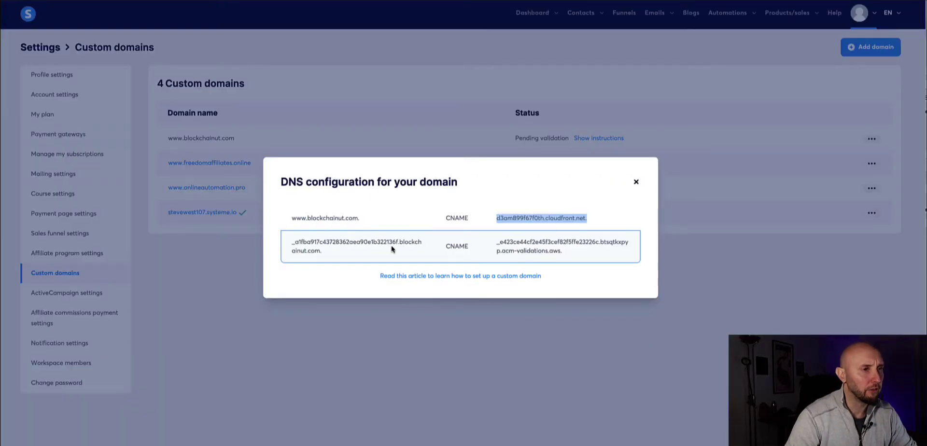
pyautogui.click(274, 251)
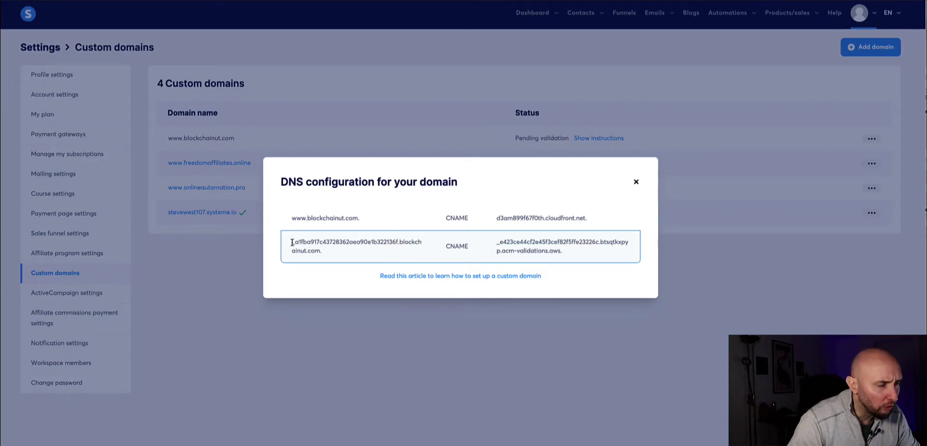
pyautogui.moveTo(292, 242); pyautogui.dragTo(396, 241)
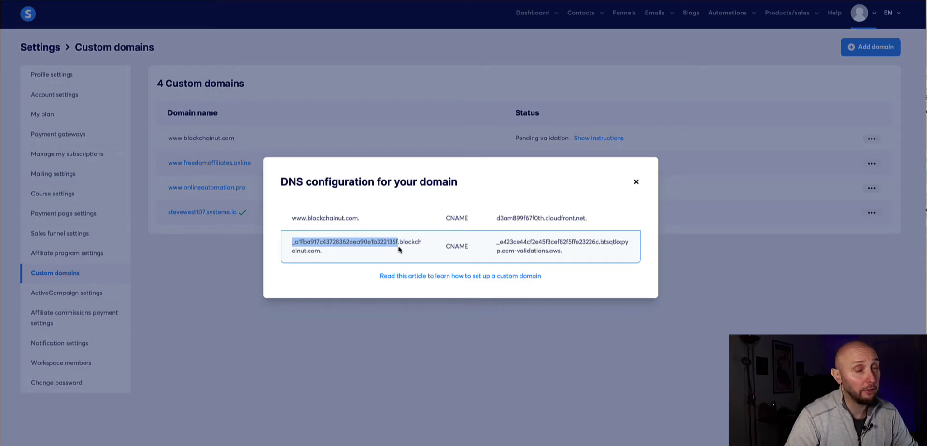
pyautogui.click(398, 246)
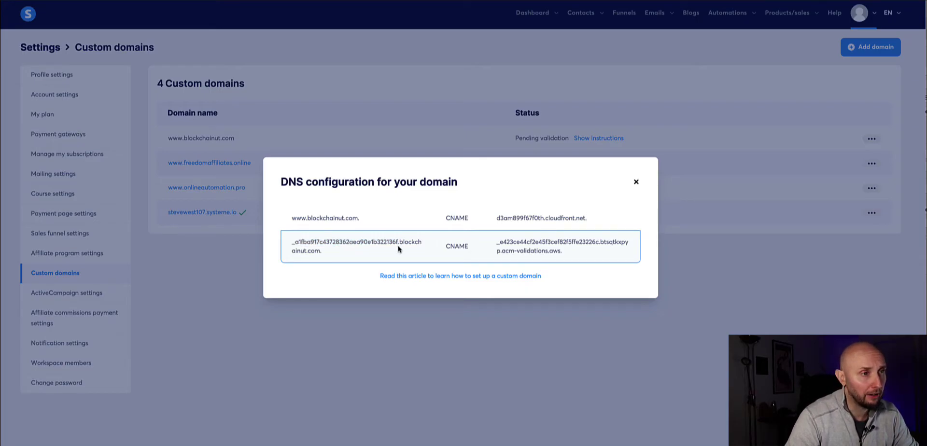
pyautogui.moveTo(399, 245); pyautogui.dragTo(403, 250)
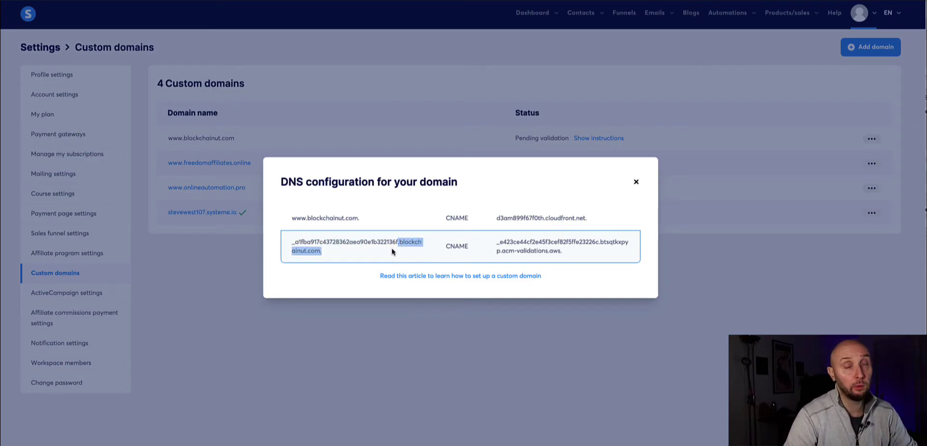
pyautogui.click(282, 246)
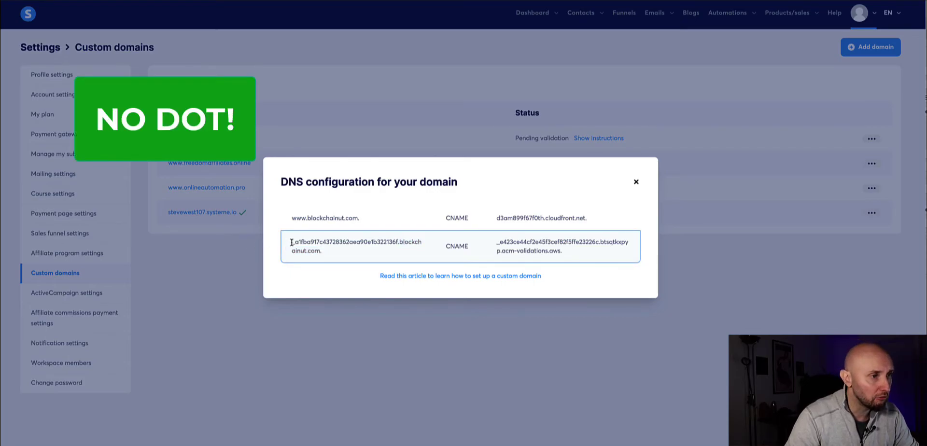
pyautogui.moveTo(291, 242); pyautogui.dragTo(398, 245)
pyautogui.hotkey('ctrl', 'c')
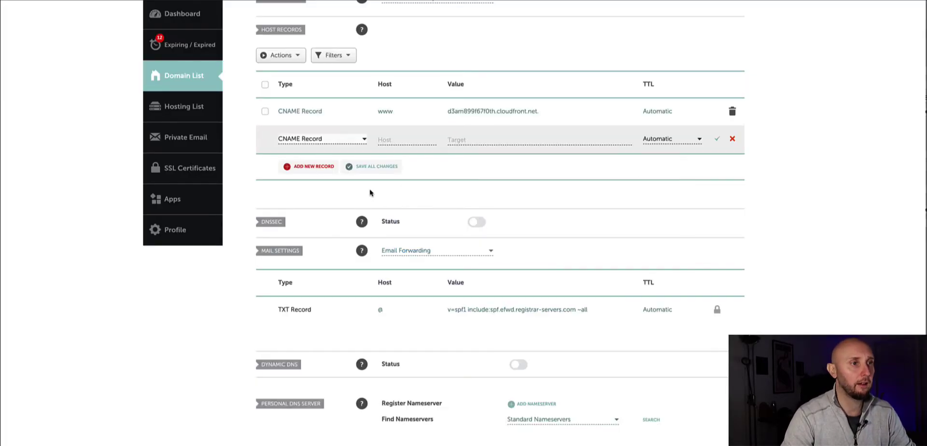
pyautogui.click(392, 142)
pyautogui.hotkey('ctrl', 'v')
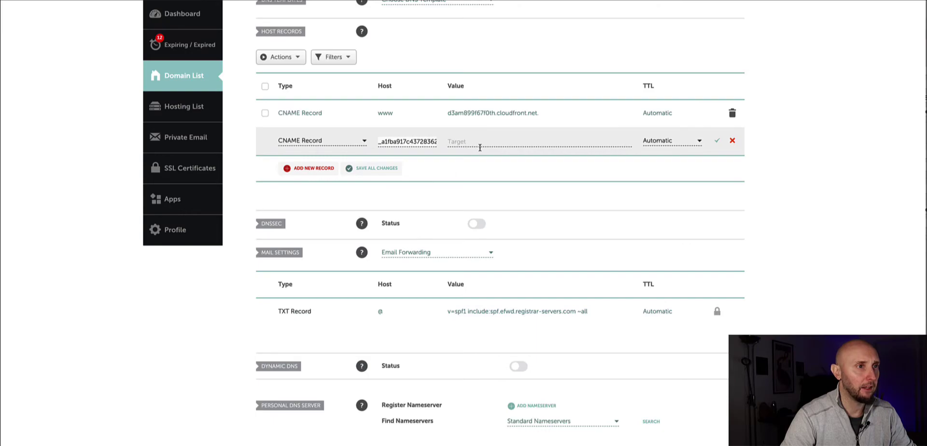
# - Enter the second CNAME entry's full target, ending in btsqtkxpyp.acm-validations.aws. with the trailing dot, as the record's value and save the record
pyautogui.click(480, 145)
pyautogui.write('3ce44cf2e45f3cef82f5ffe23226c.btsqtkxpyp.acm-validations.aws')
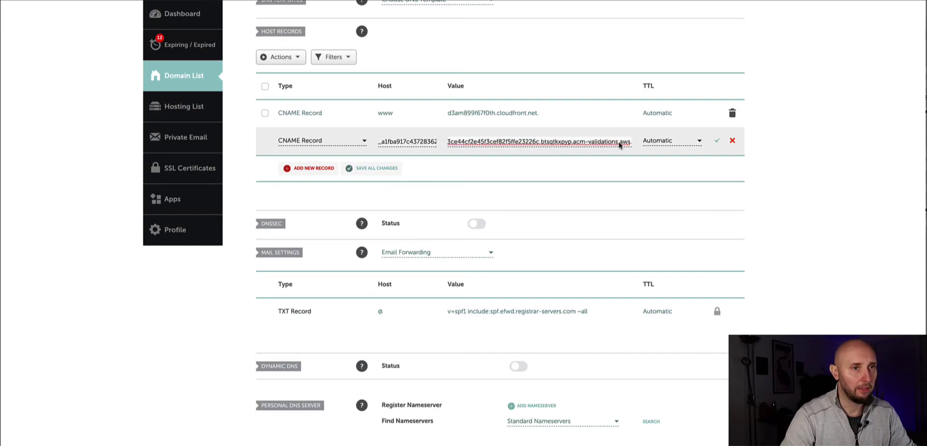
pyautogui.click(717, 141)
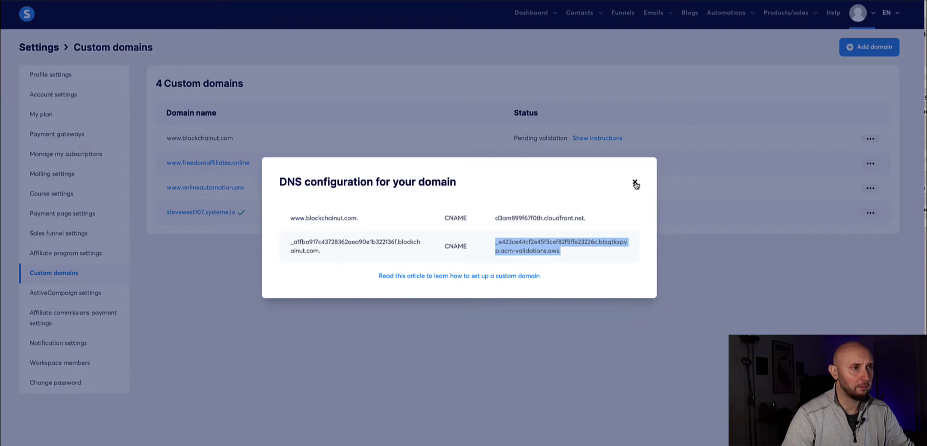
pyautogui.click(633, 181)
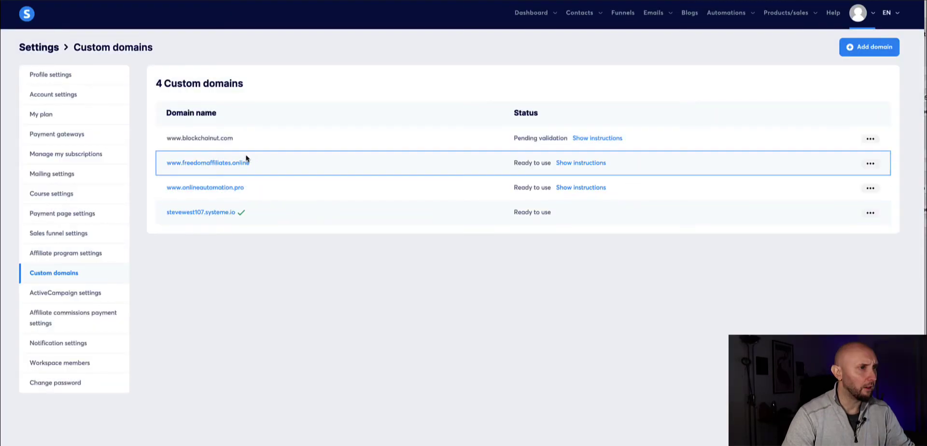
pyautogui.moveTo(165, 138); pyautogui.dragTo(261, 142)
pyautogui.hotkey('ctrl', 'c')
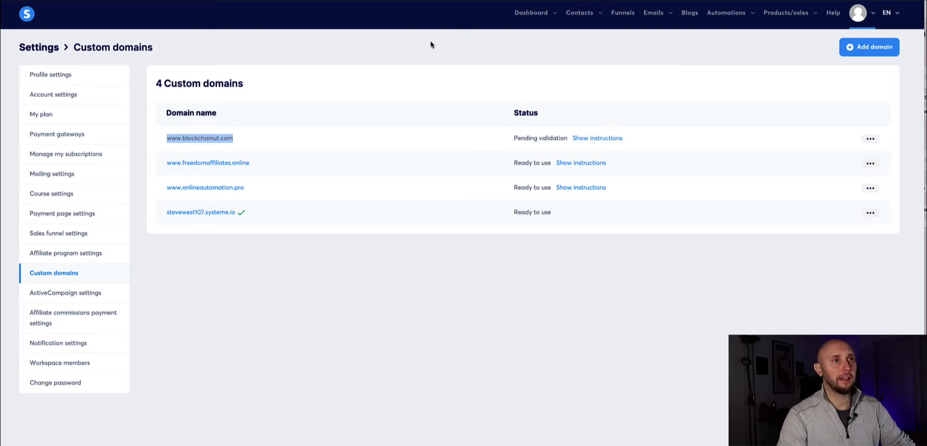
pyautogui.click(423, 51)
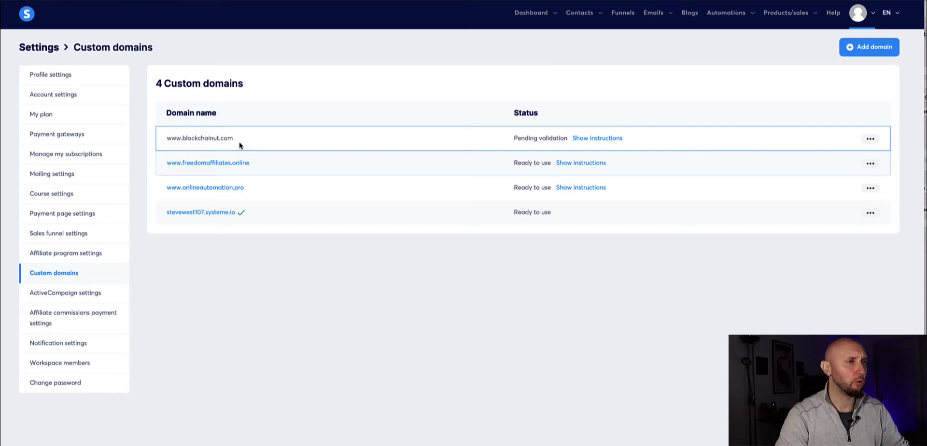
pyautogui.moveTo(235, 140); pyautogui.dragTo(160, 140)
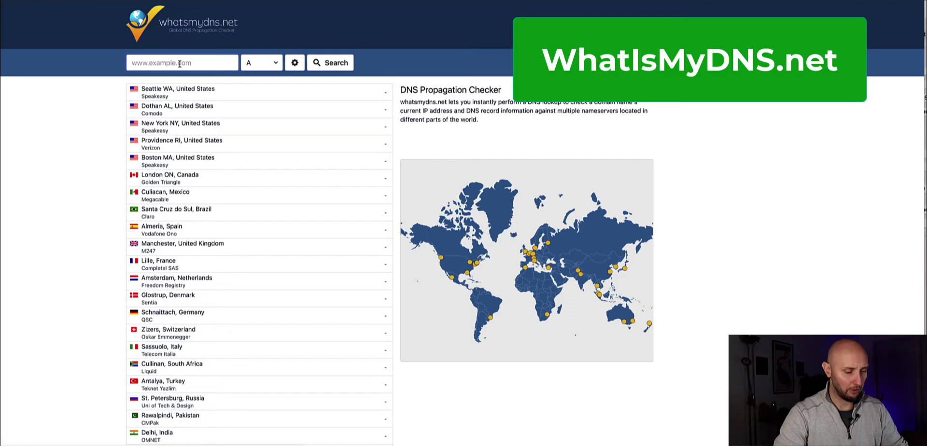
pyautogui.hotkey('ctrl', 'v')
pyautogui.click(318, 63)
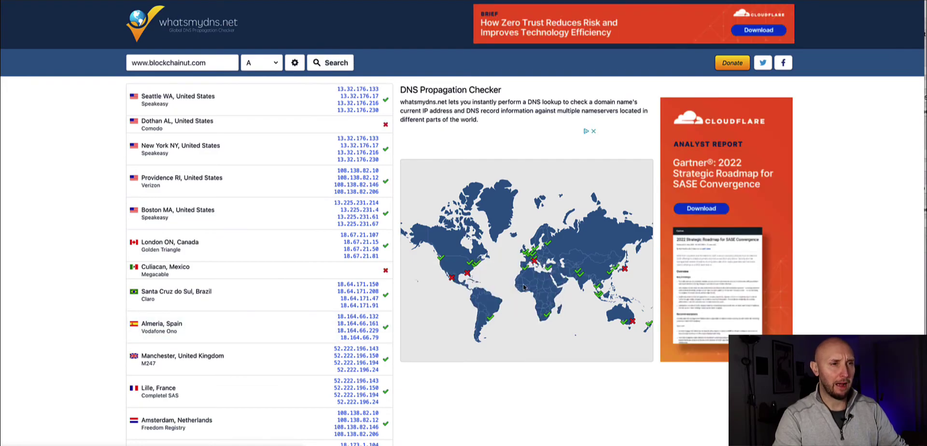
pyautogui.moveTo(628, 319)
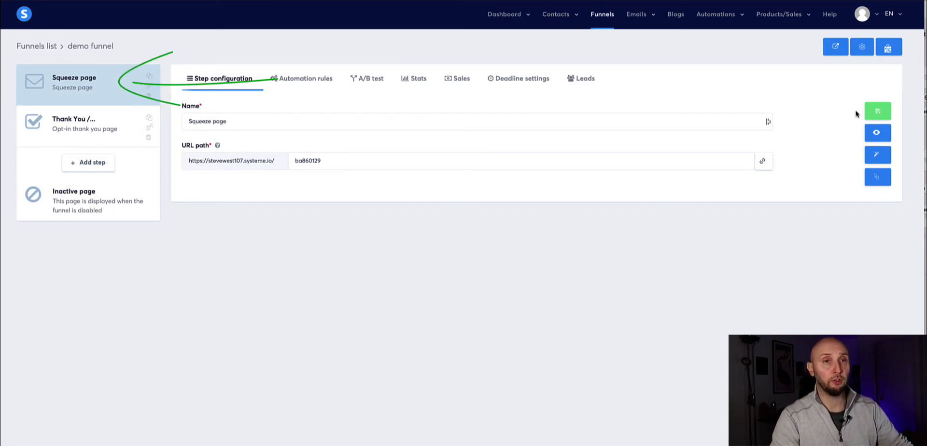
# - Review the available funnel domains in the demo funnel's settings in Systeme.io and save the settings with the current domain
pyautogui.click(862, 47)
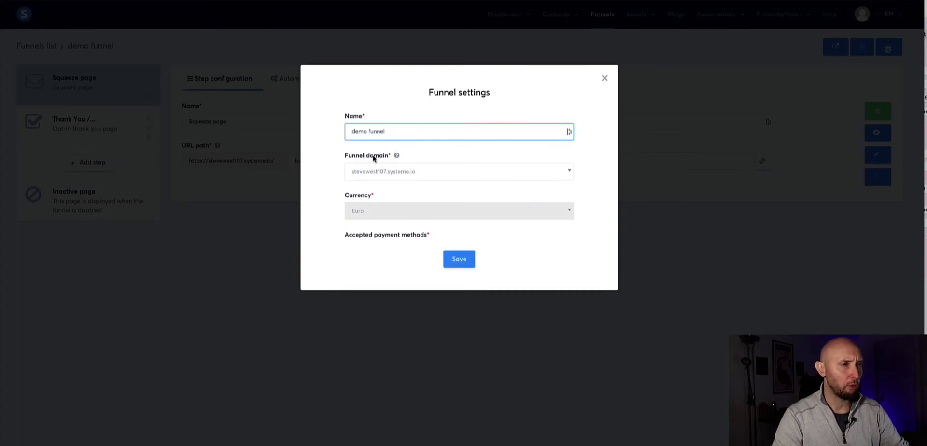
pyautogui.click(408, 175)
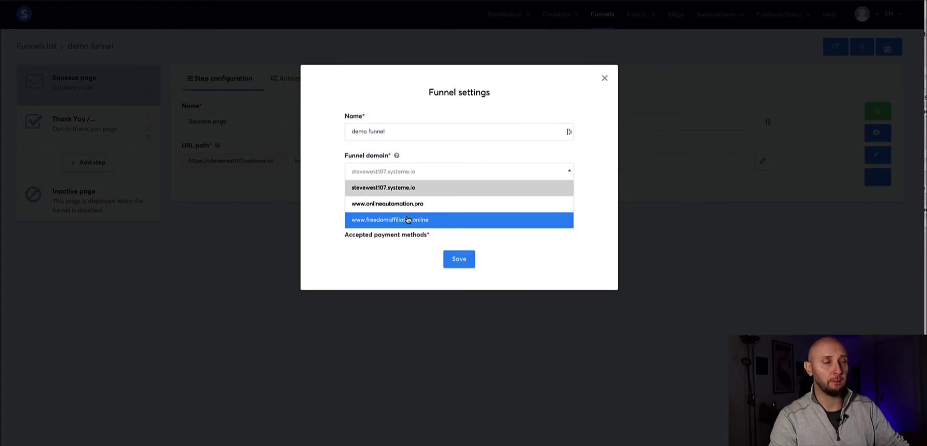
pyautogui.click(330, 197)
pyautogui.click(455, 259)
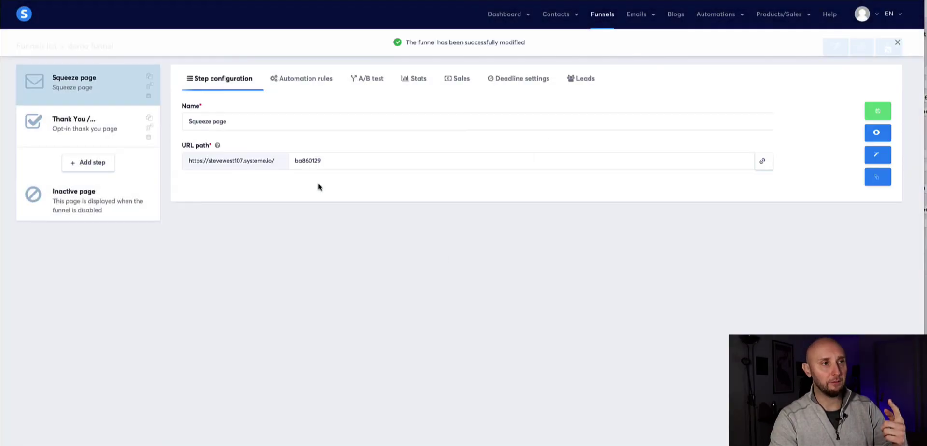
# - Clear the URL path of the demo funnel's Squeeze page
pyautogui.moveTo(332, 161); pyautogui.dragTo(293, 162)
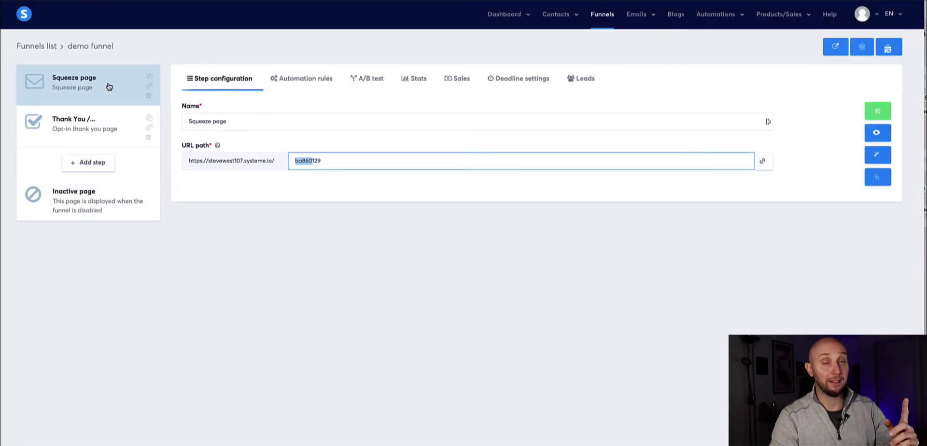
pyautogui.click(345, 179)
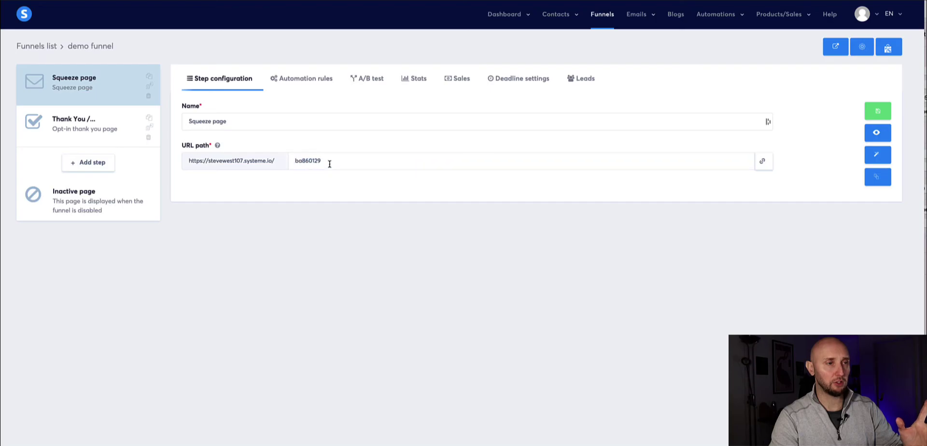
pyautogui.moveTo(326, 161); pyautogui.dragTo(293, 162)
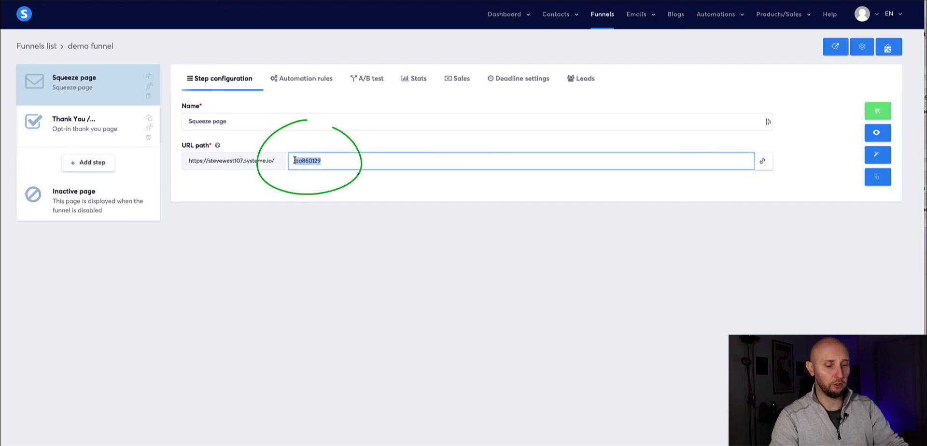
pyautogui.press('BackSpace')
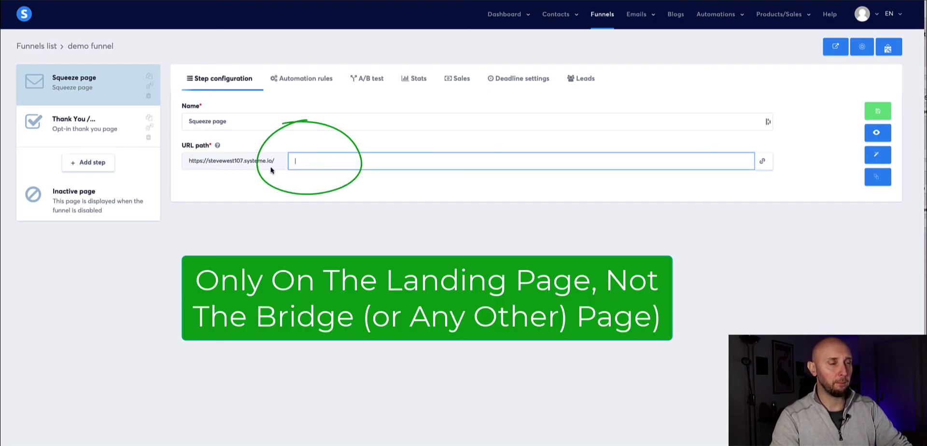